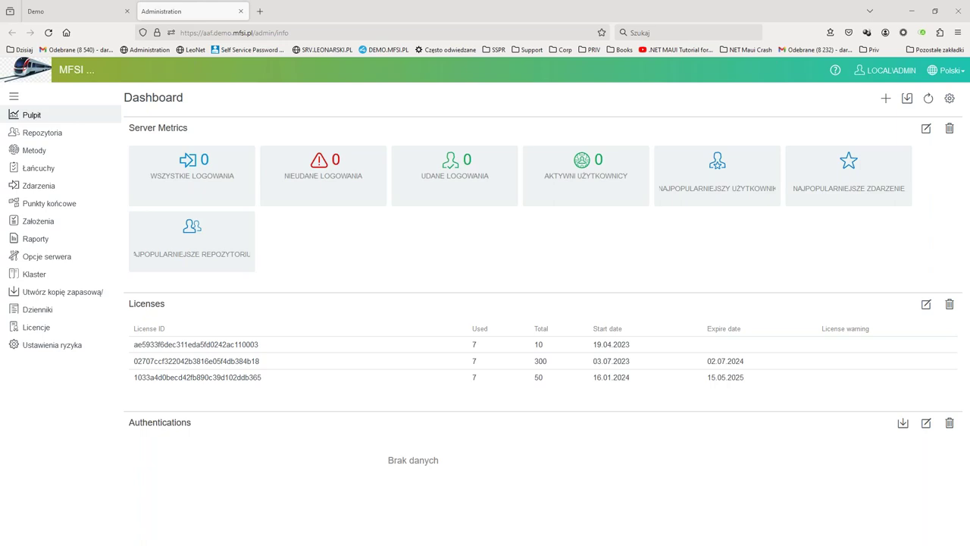
Step: Review the available authentication methods and the list of authentication chains with their methods and assigned groups
left_click(44, 154)
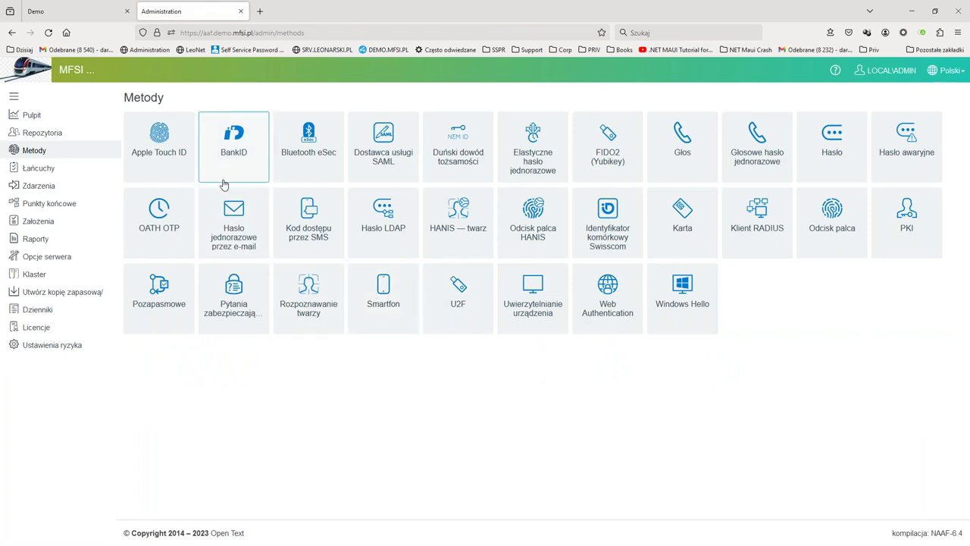
left_click(39, 168)
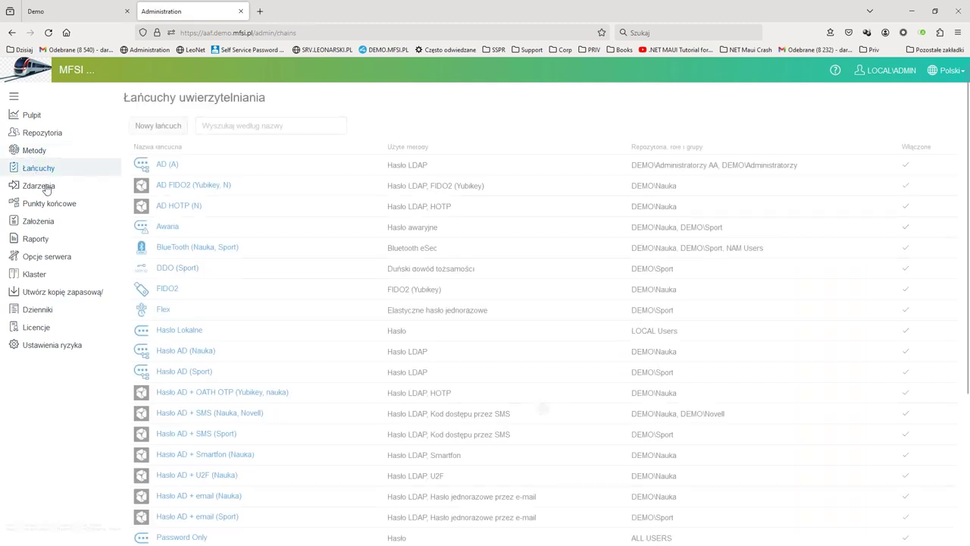
scroll(224, 260, "down", 1)
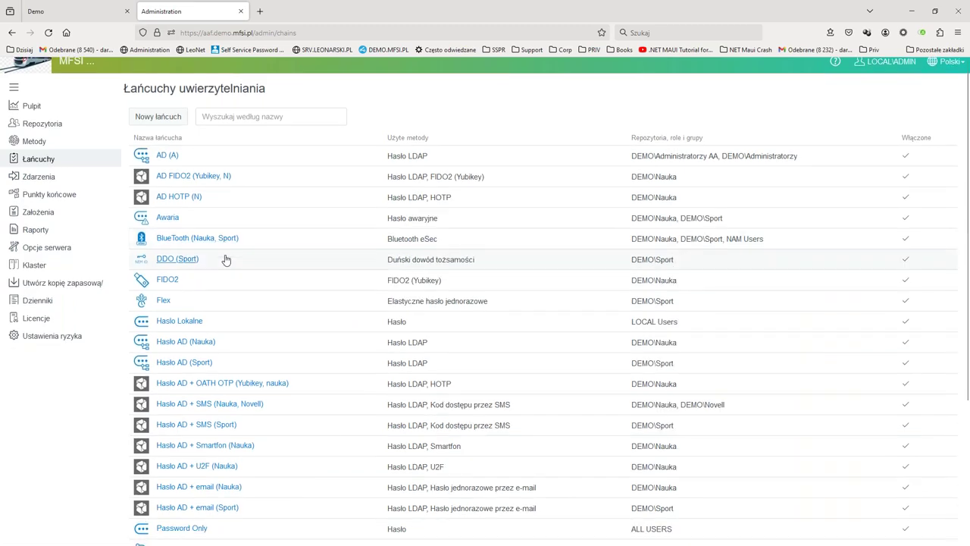
scroll(222, 325, "down", 3)
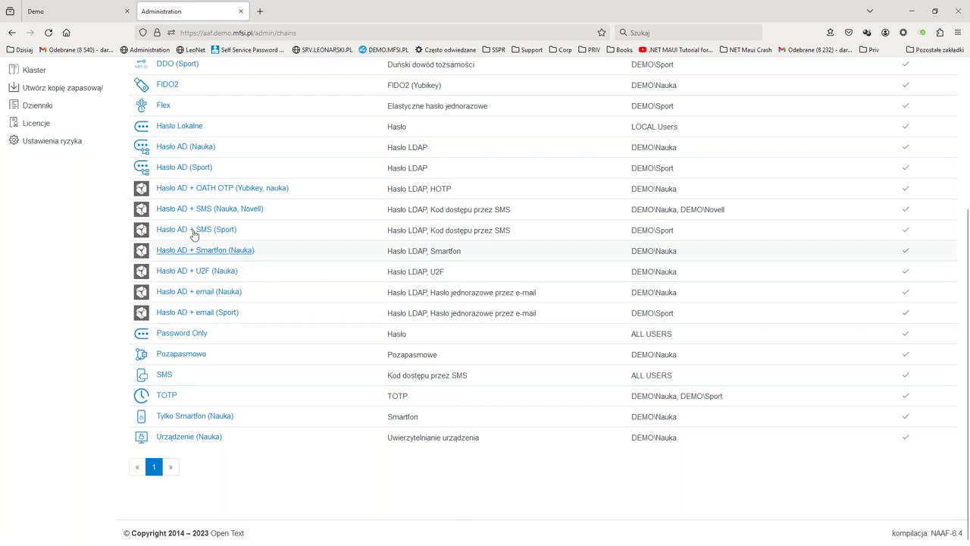
scroll(91, 170, "up", 1)
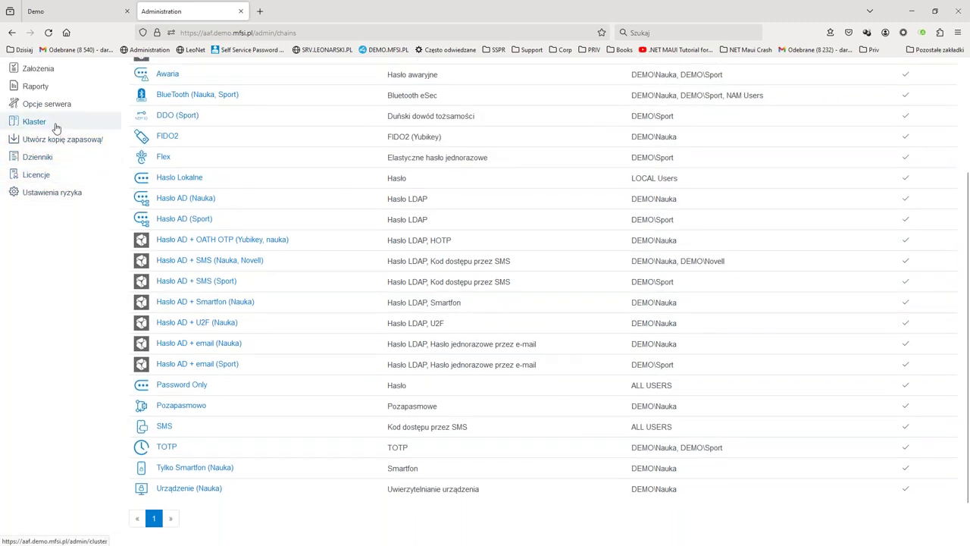
scroll(54, 123, "up", 1)
scroll(54, 123, "up", 2)
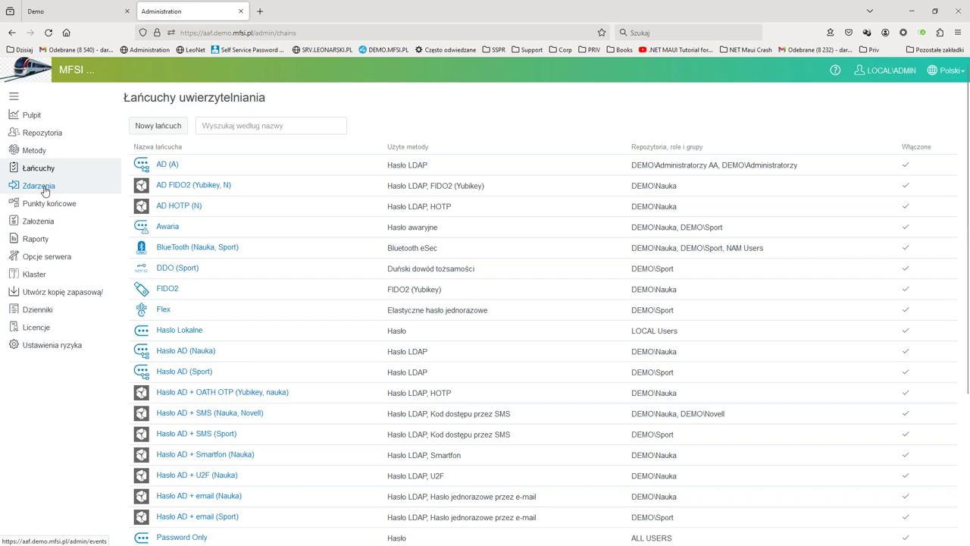
Step: Open the "Logowanie w systemie Windows" event from the events list for editing
left_click(42, 189)
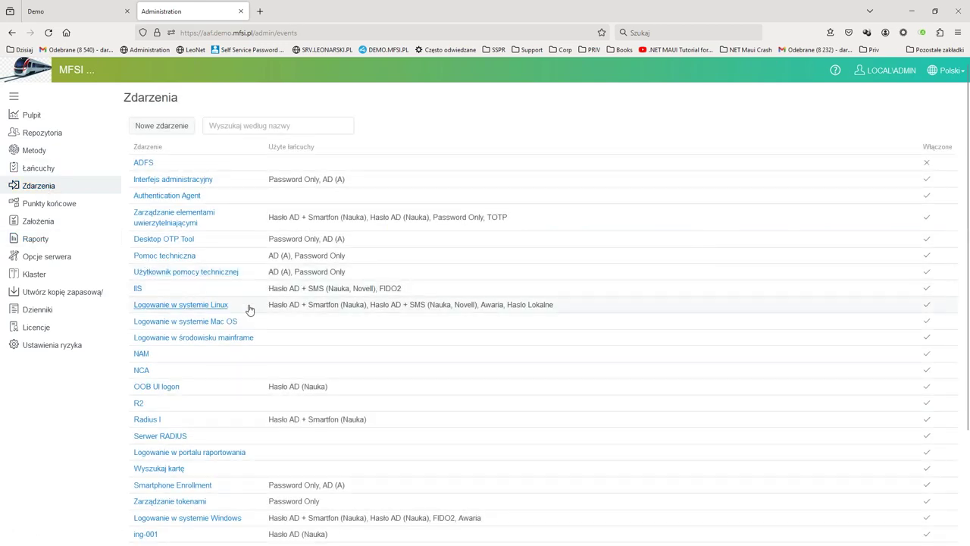
scroll(227, 297, "down", 1)
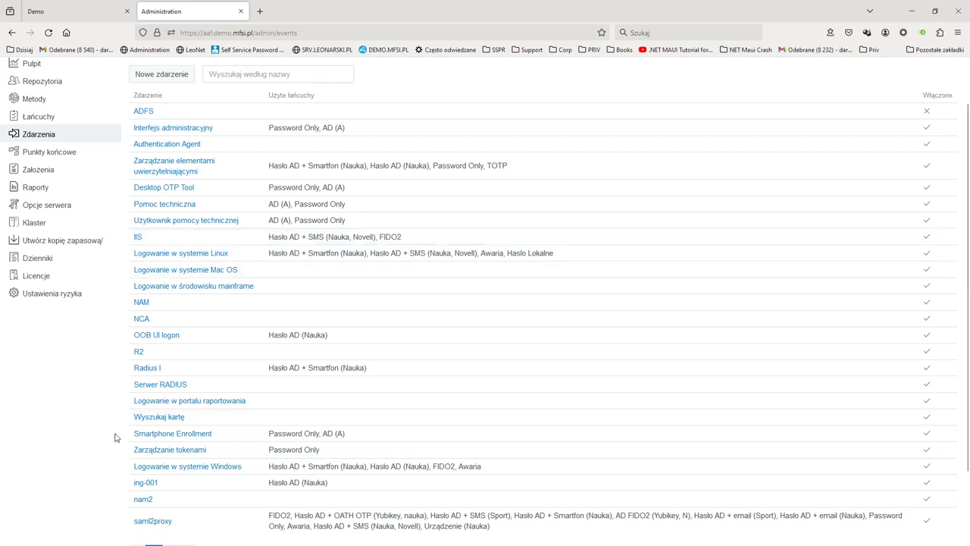
scroll(114, 435, "down", 2)
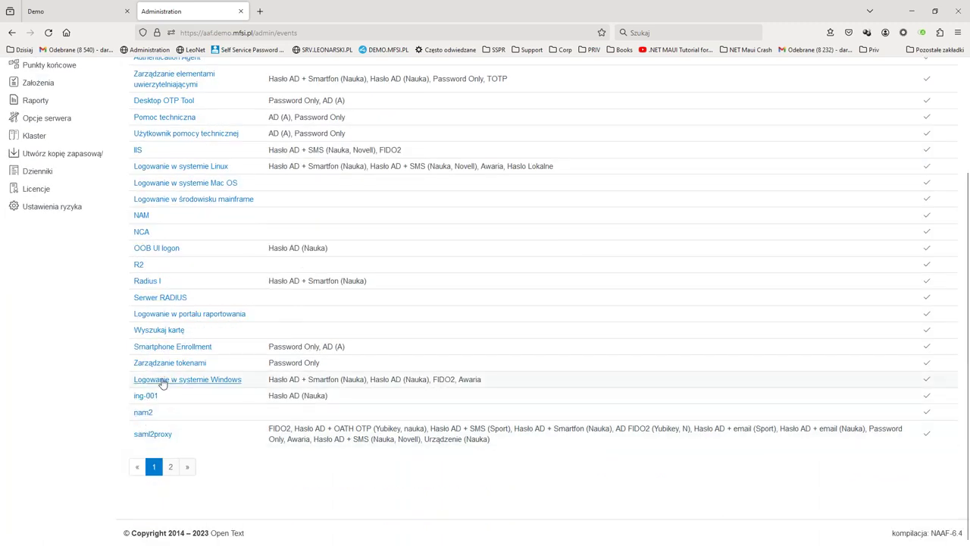
left_click(163, 382)
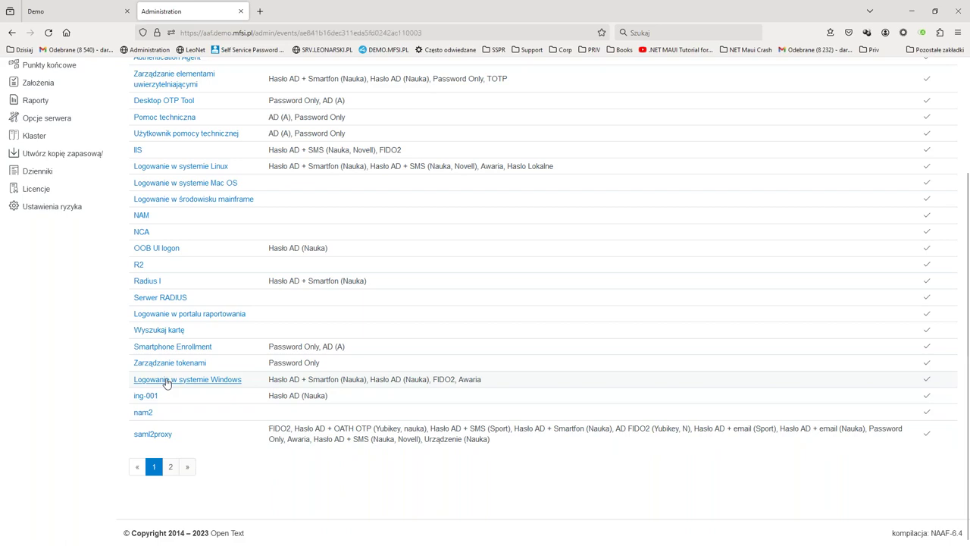
Step: Examine the chains used by the Windows logon event: Hasło AD + Smartfon (Nauka), Hasło AD (Nauka), FIDO2 and Awaria
left_click(458, 221)
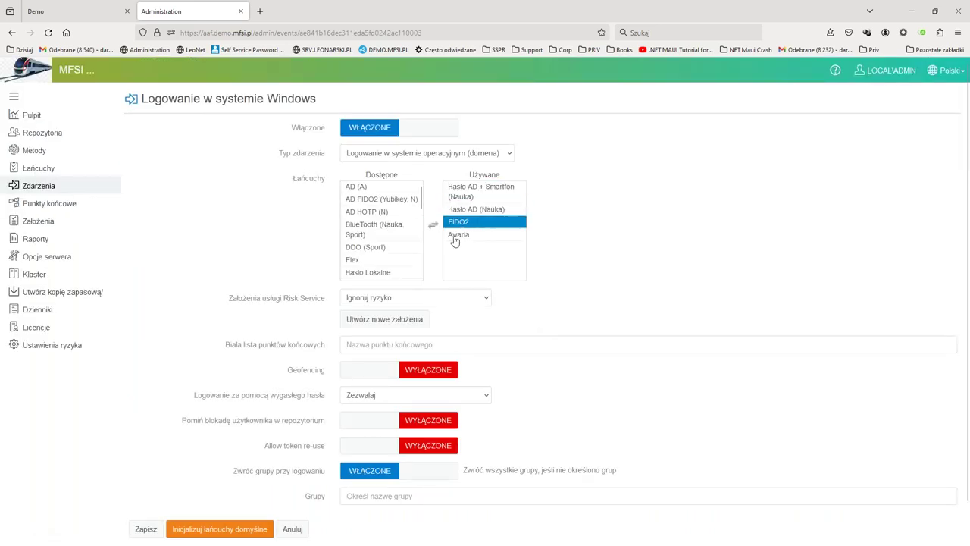
left_click(479, 195)
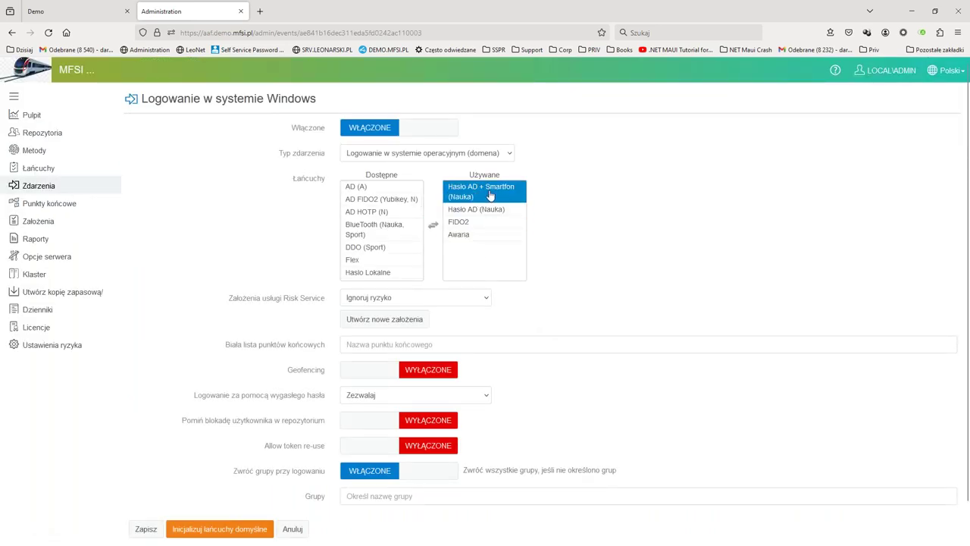
left_click(486, 211)
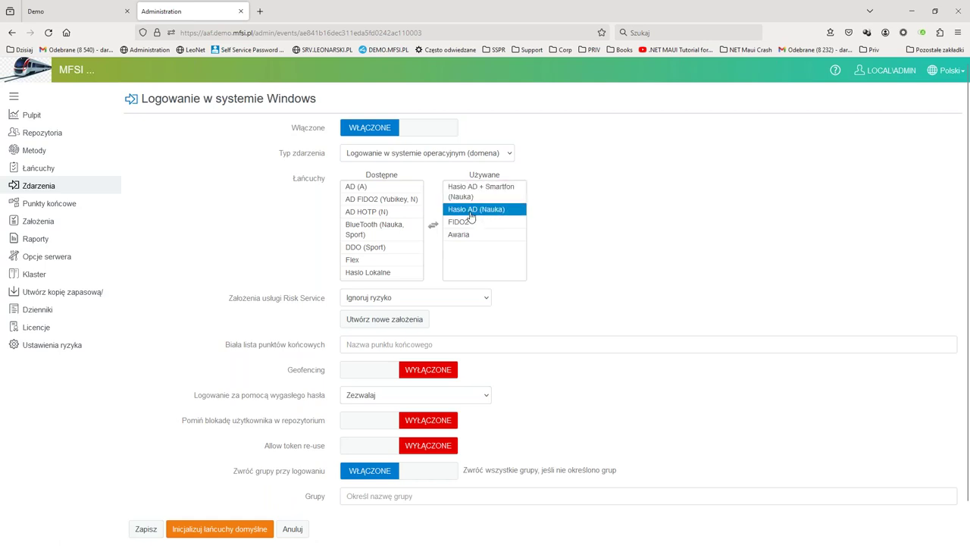
left_click(471, 223)
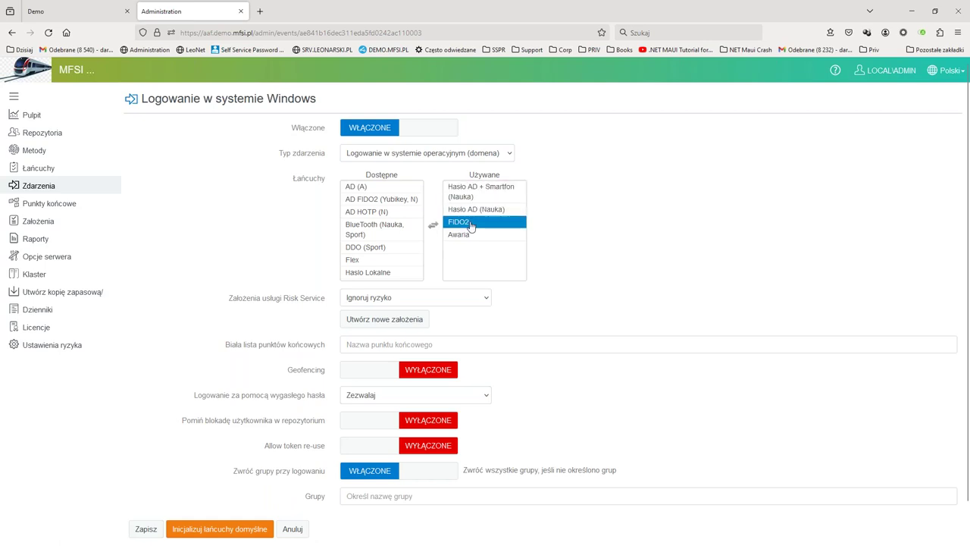
left_click(472, 235)
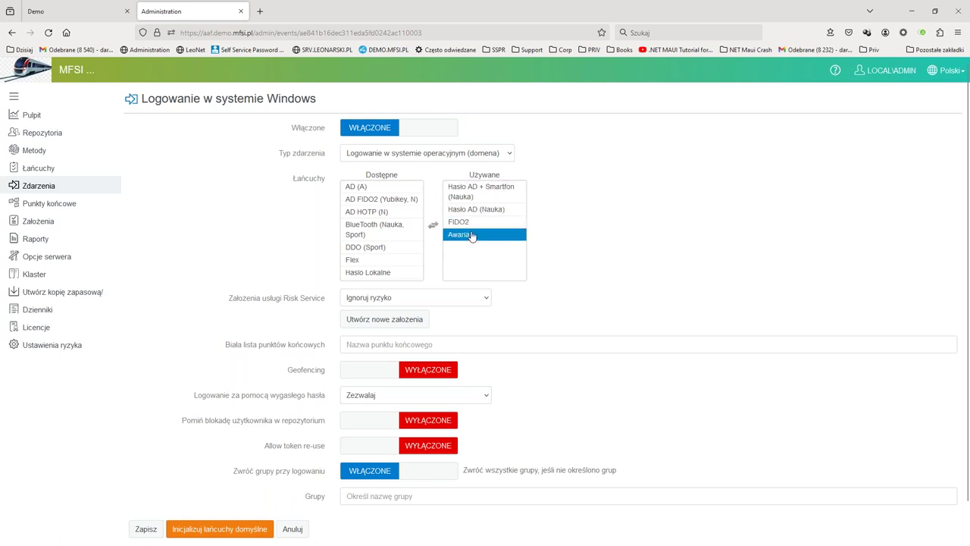
key("Up")
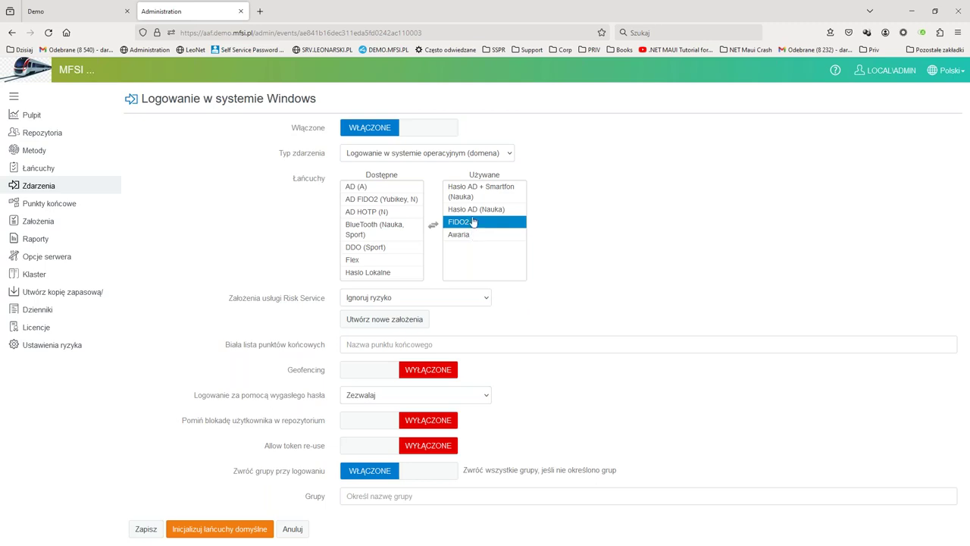
left_click(467, 197)
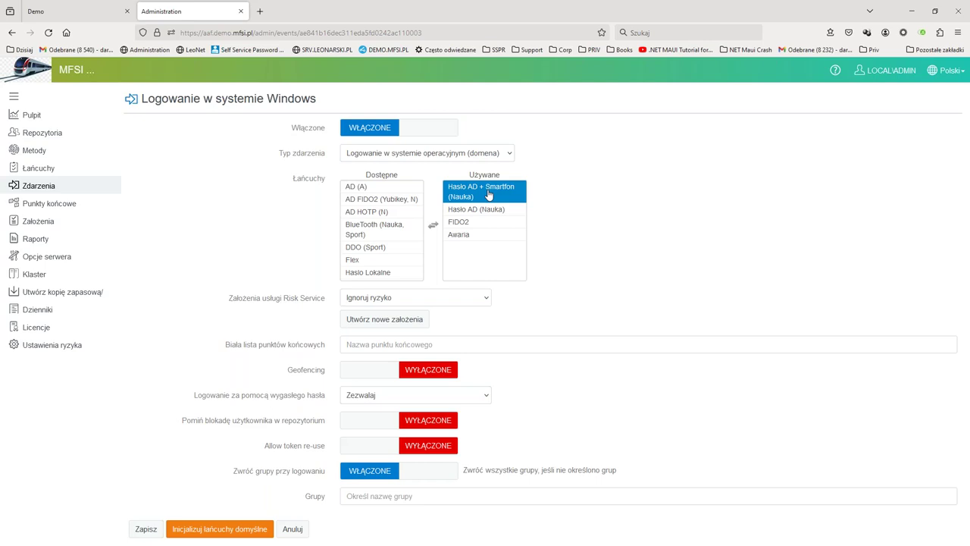
left_click(481, 220)
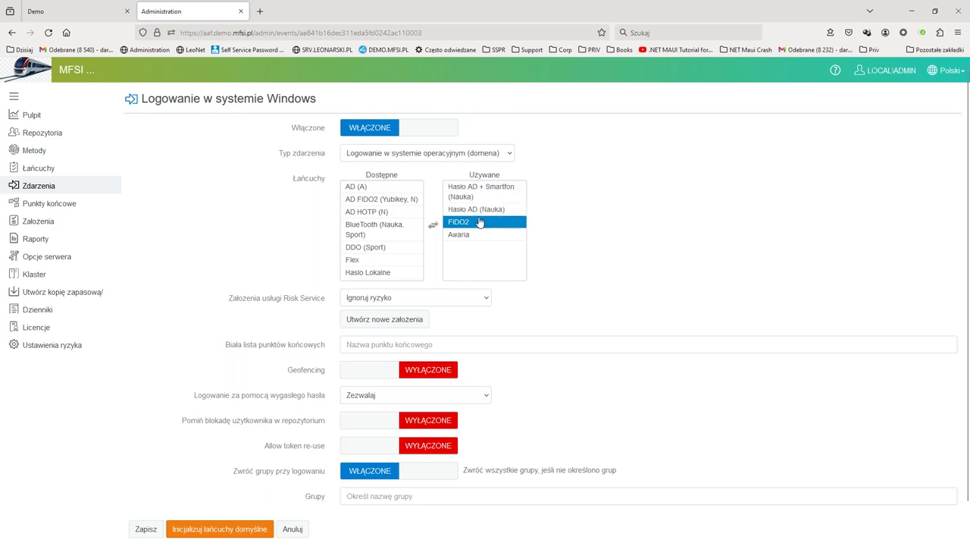
Step: Remove the Hasło AD (Nauka) chain from the used chains of the Windows logon event
left_click(475, 212)
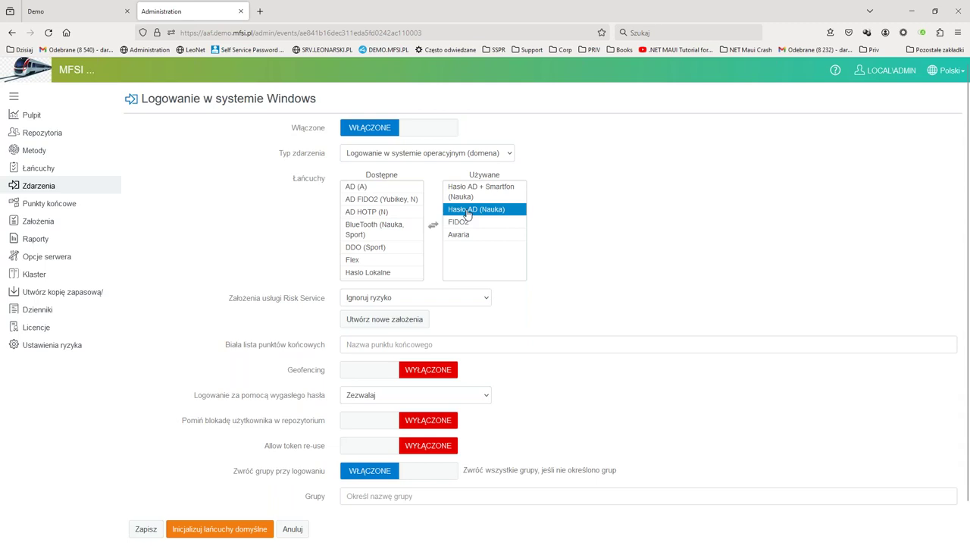
double_click(468, 209)
left_click(466, 210)
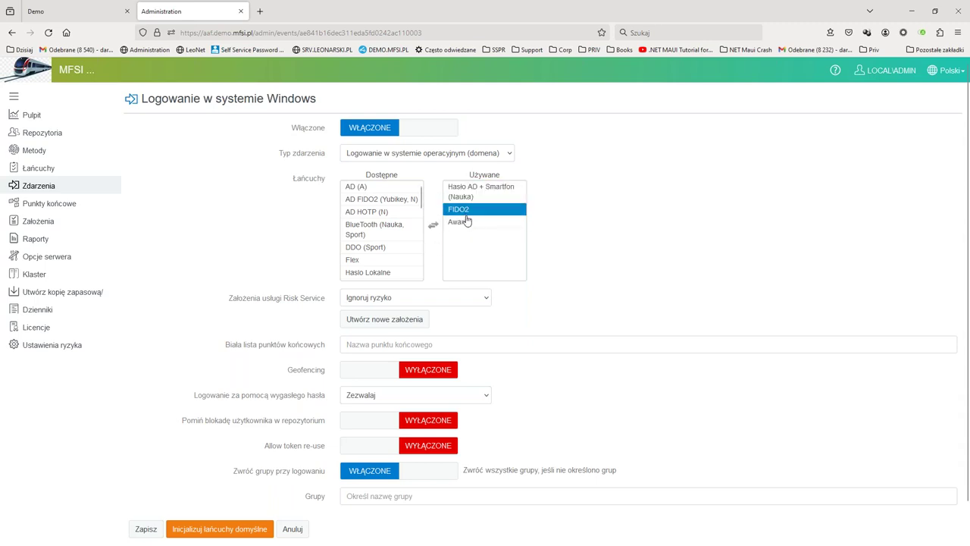
Step: Find Hasło AD (Nauka) among the available chains and add it back to the event's used chains, after Awaria
left_click(374, 228)
left_click(388, 247)
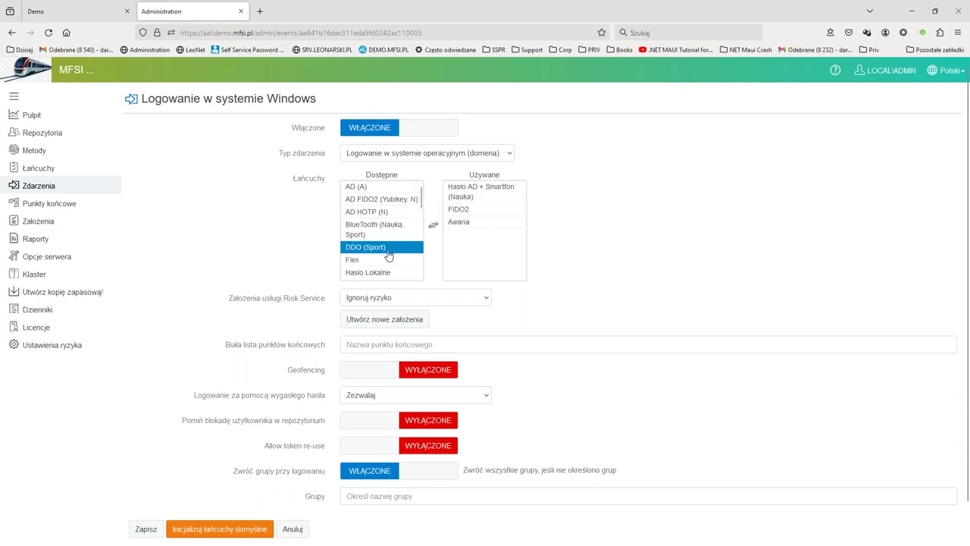
left_click(375, 199)
left_click(379, 227)
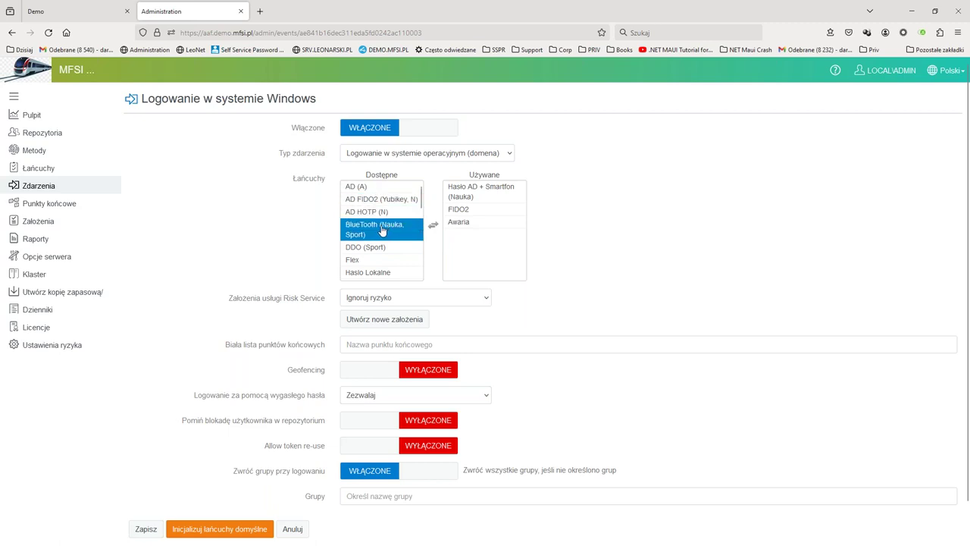
scroll(382, 232, "down", 3)
left_click(382, 232)
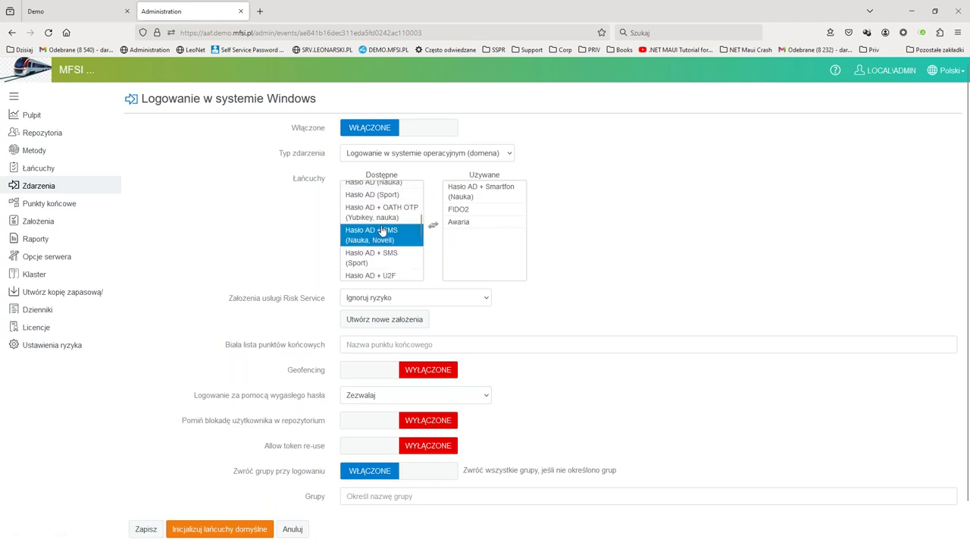
scroll(382, 231, "down", 1)
left_click(382, 218)
scroll(381, 219, "up", 1)
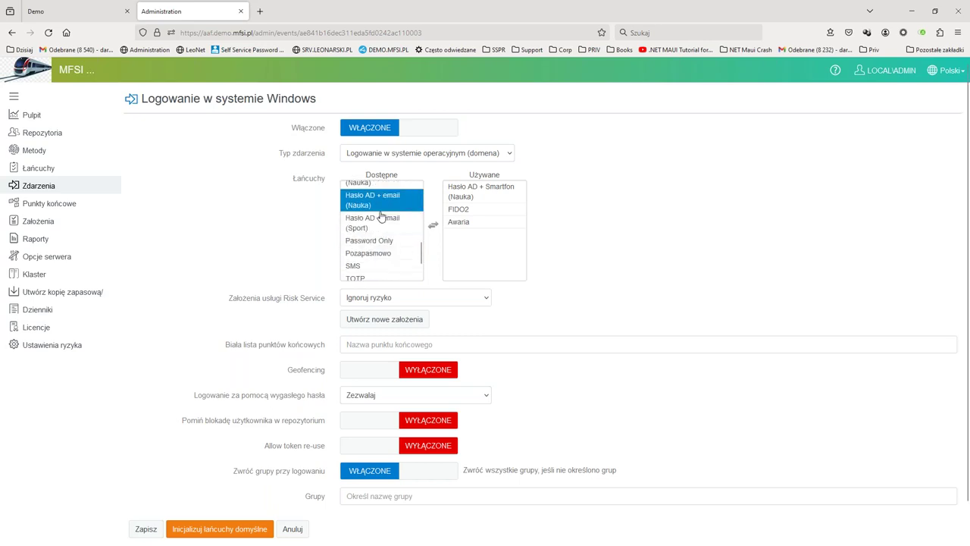
left_click(384, 232)
scroll(384, 231, "up", 1)
scroll(384, 234, "up", 1)
left_click(384, 233)
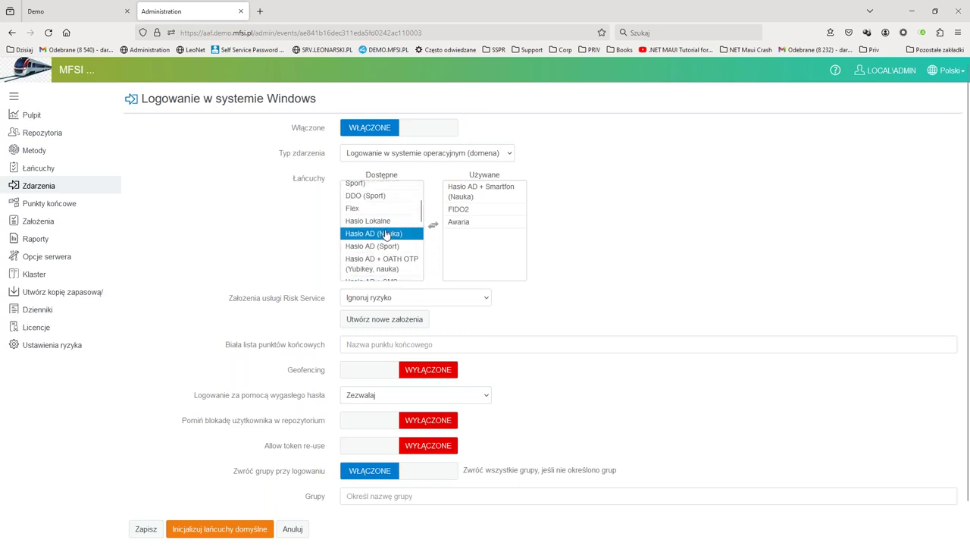
left_click(385, 247)
scroll(386, 256, "down", 1)
left_click(385, 255)
left_click(386, 244)
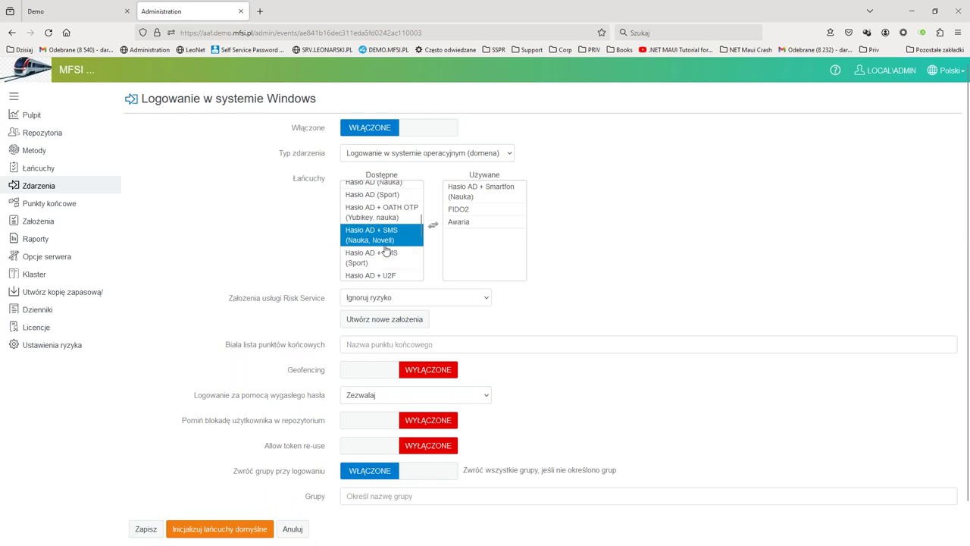
left_click(384, 217)
left_click(383, 195)
left_click(383, 185)
double_click(384, 186)
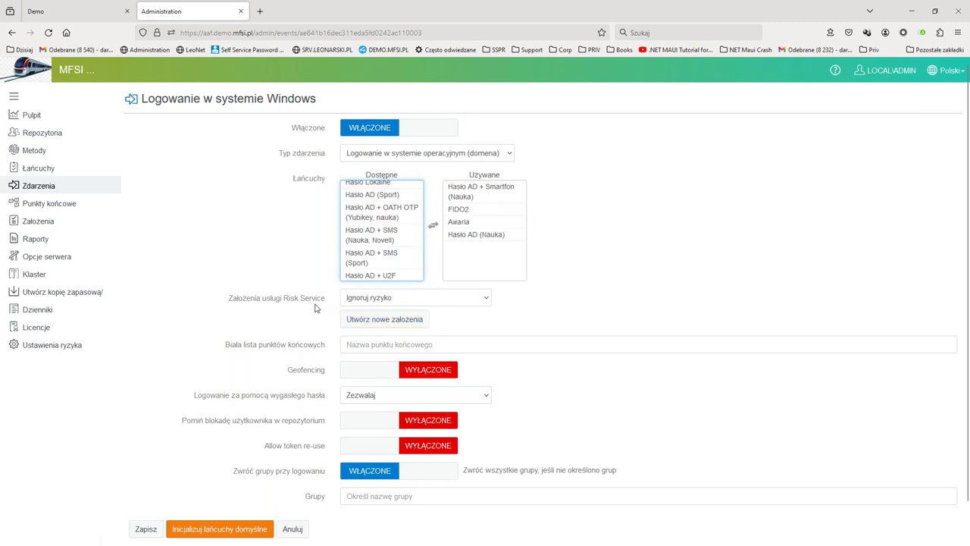
Step: Set the Windows logon event's Risk Service policy to "W pracy"
left_click(367, 300)
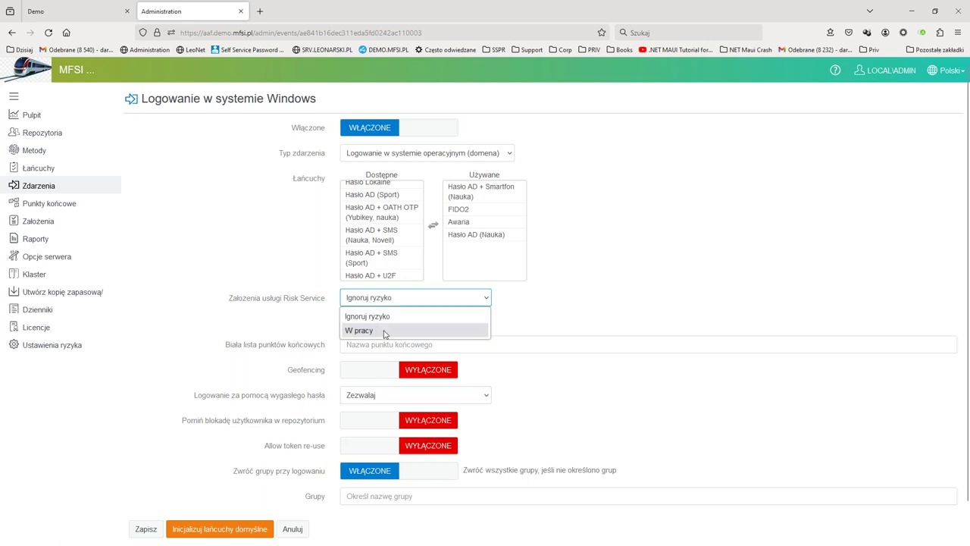
left_click(384, 331)
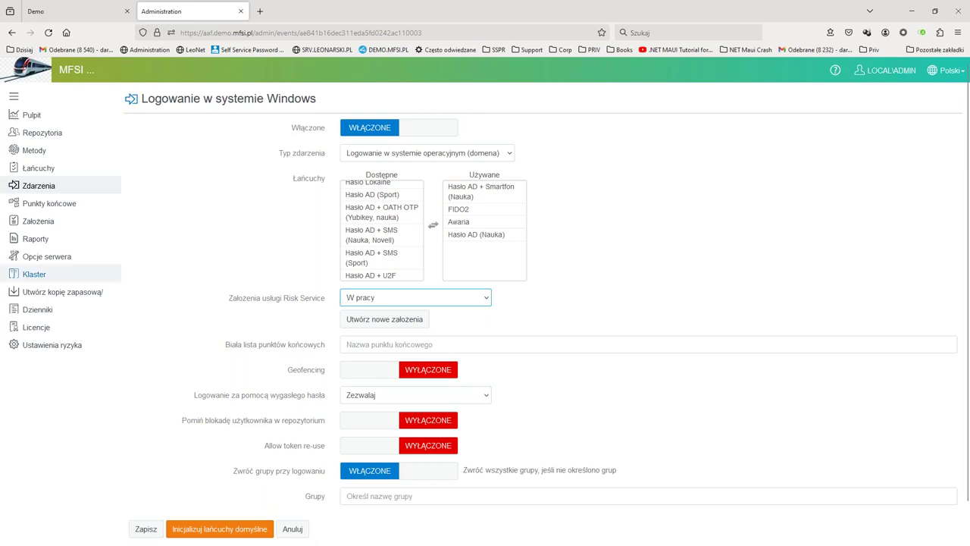
Step: Open the Hasło AD + Smartfon (Nauka) chain and set its minimum risk level to Średnie
left_click(44, 169)
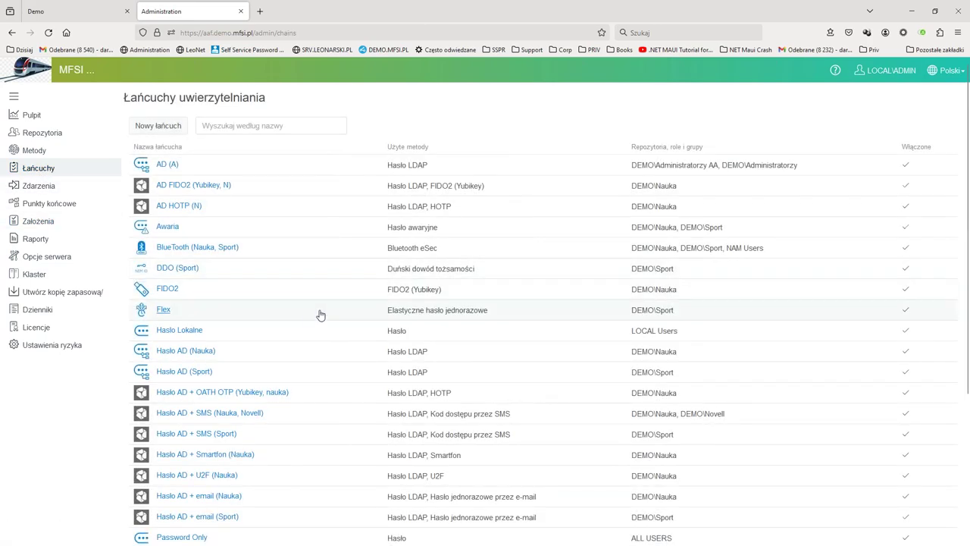
scroll(301, 325, "down", 1)
scroll(301, 326, "down", 1)
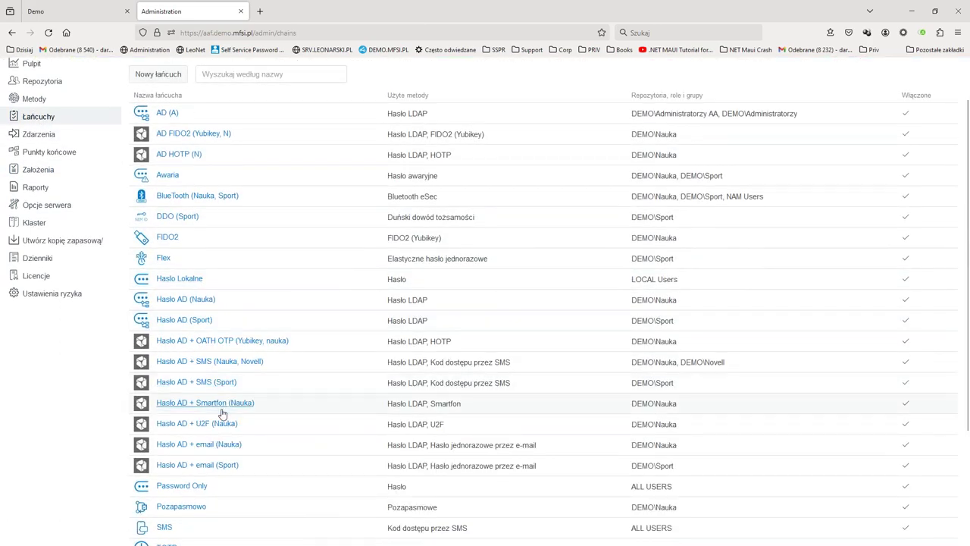
left_click(196, 403)
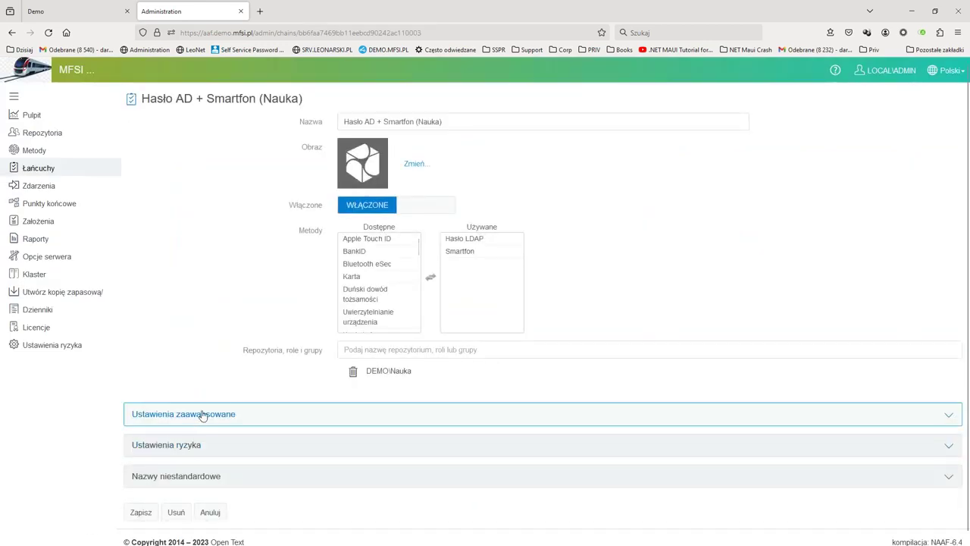
scroll(195, 422, "down", 1)
left_click(187, 438)
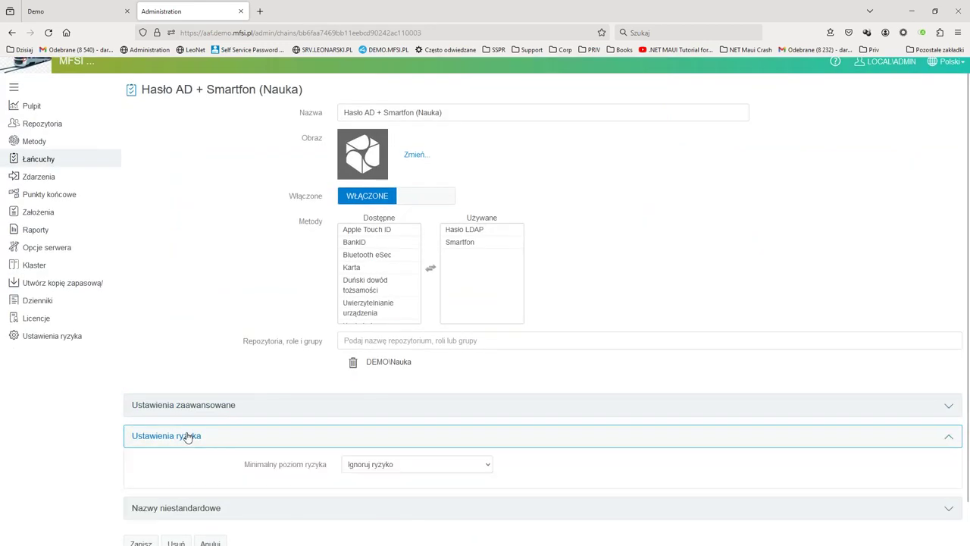
left_click(396, 467)
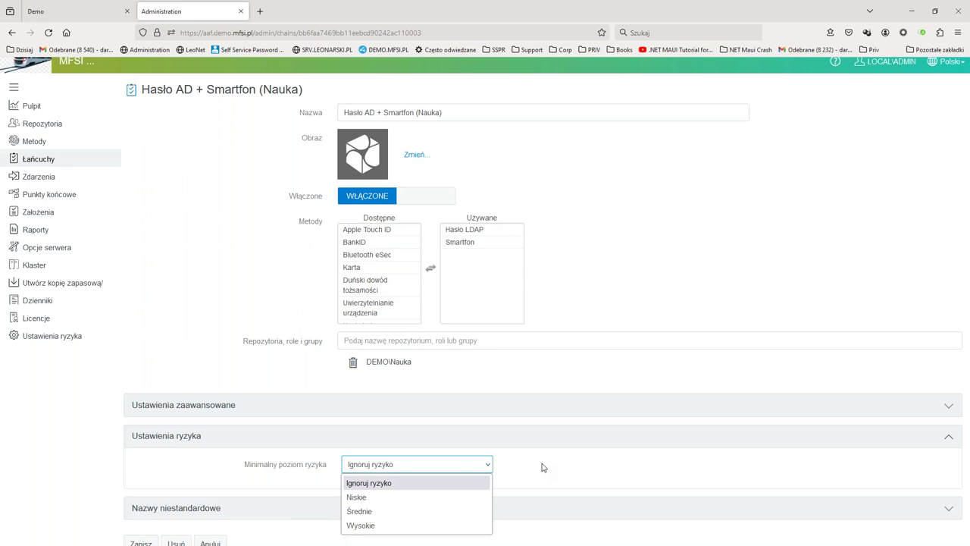
left_click(360, 511)
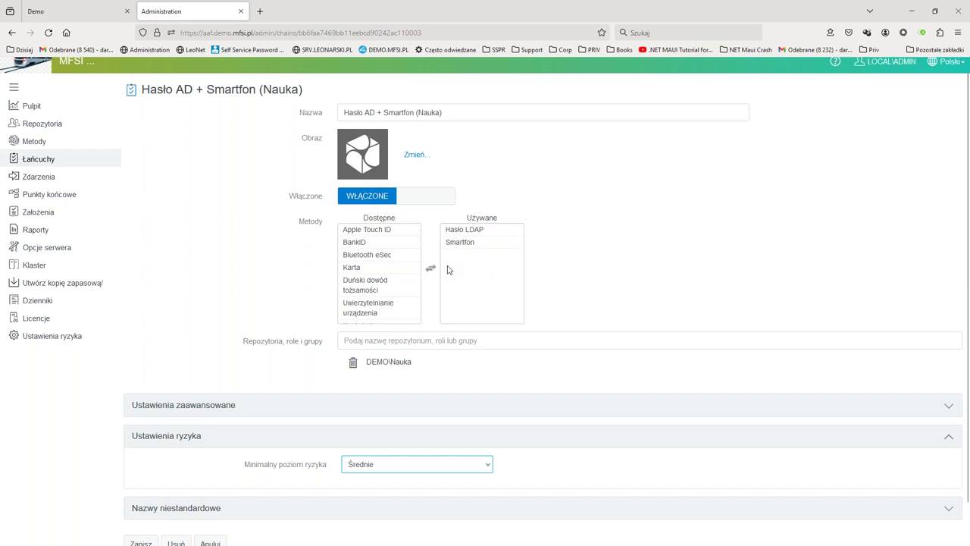
Step: Open the "W pracy" risk policy and examine the settings of its godziny_pracy login time rule and Siec Wewn. IP address rule
left_click(44, 338)
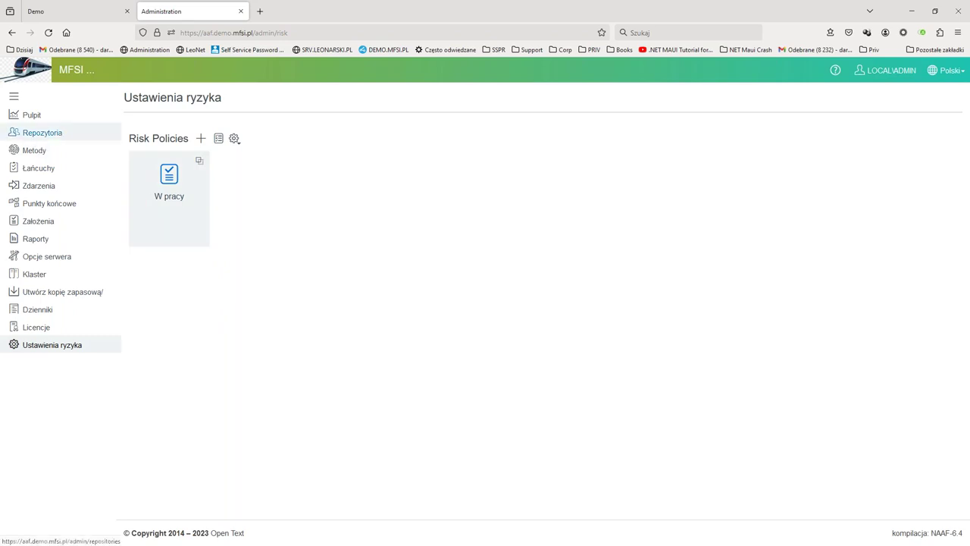
left_click(170, 182)
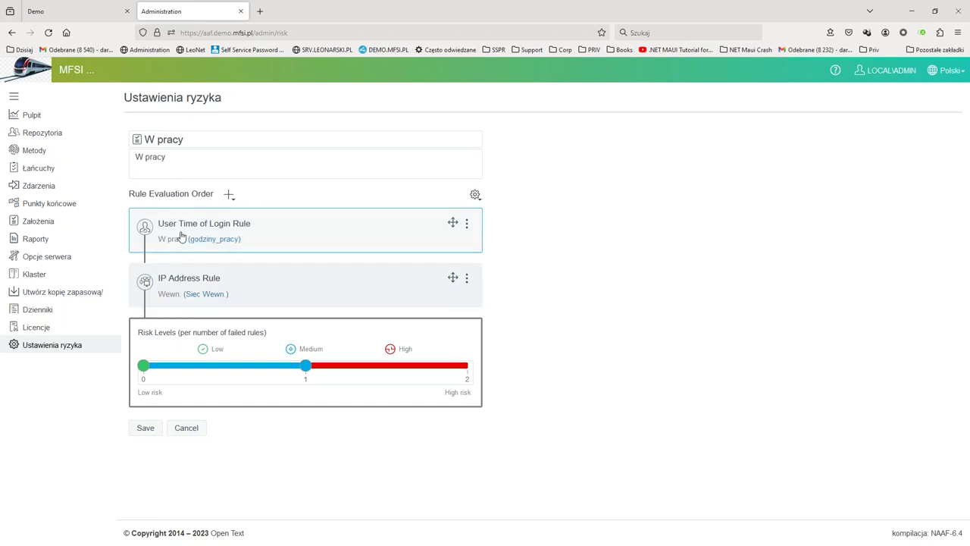
left_click(466, 223)
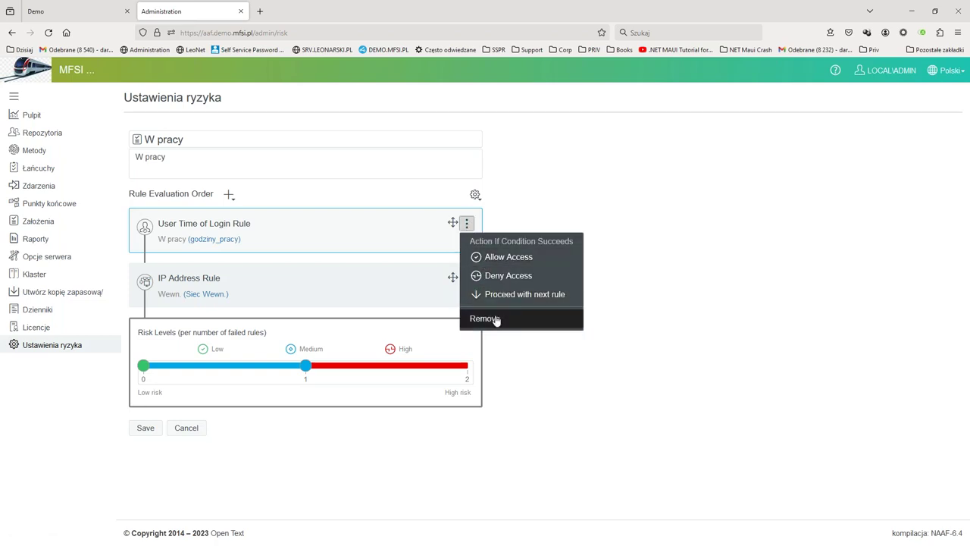
left_click(208, 240)
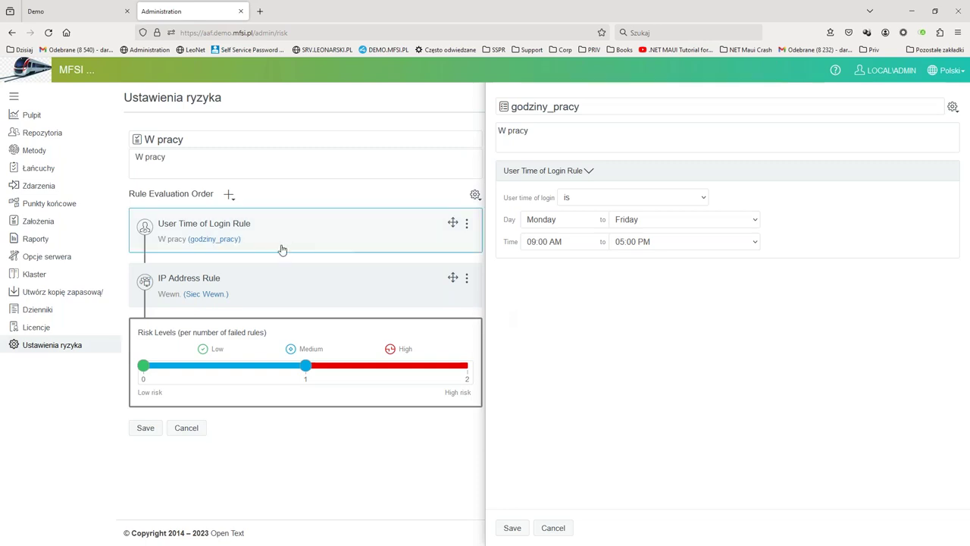
left_click(206, 294)
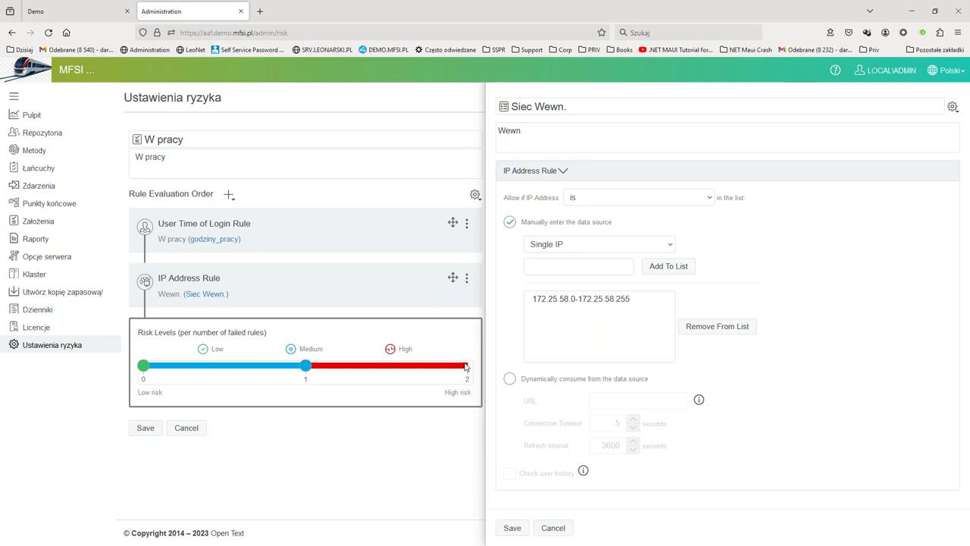
Step: Open the Hasło AD + Smartfon (Nauka) chain and set its minimum risk level to Wysokie
left_click(61, 168)
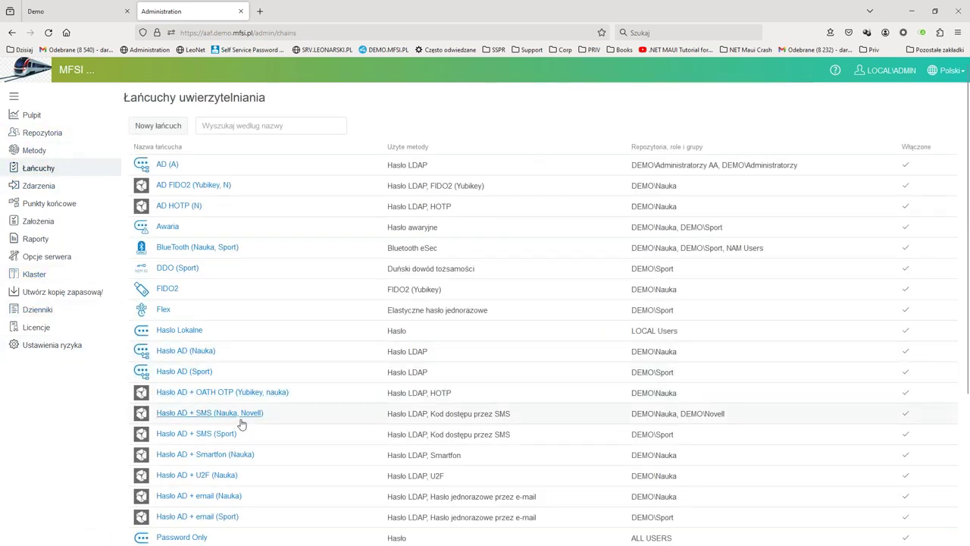
scroll(245, 435, "down", 1)
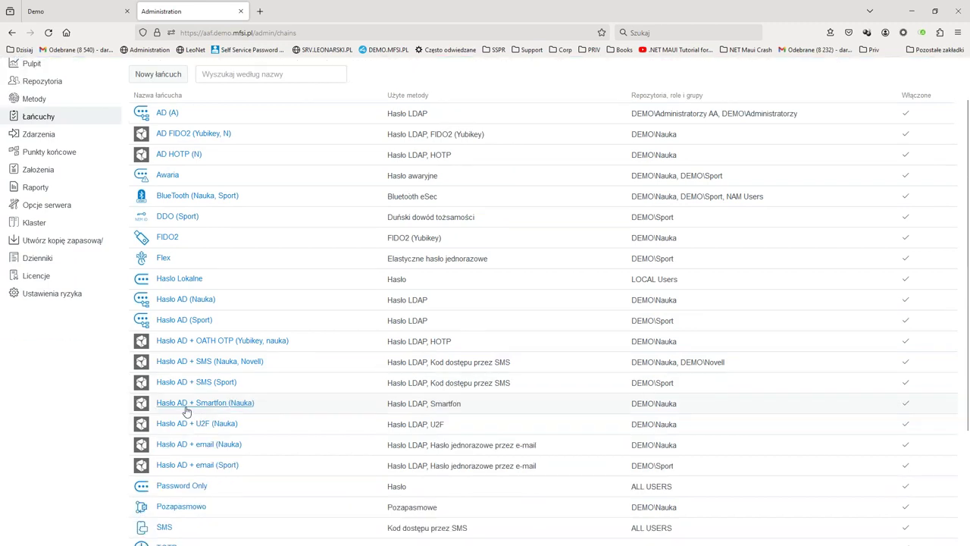
left_click(185, 404)
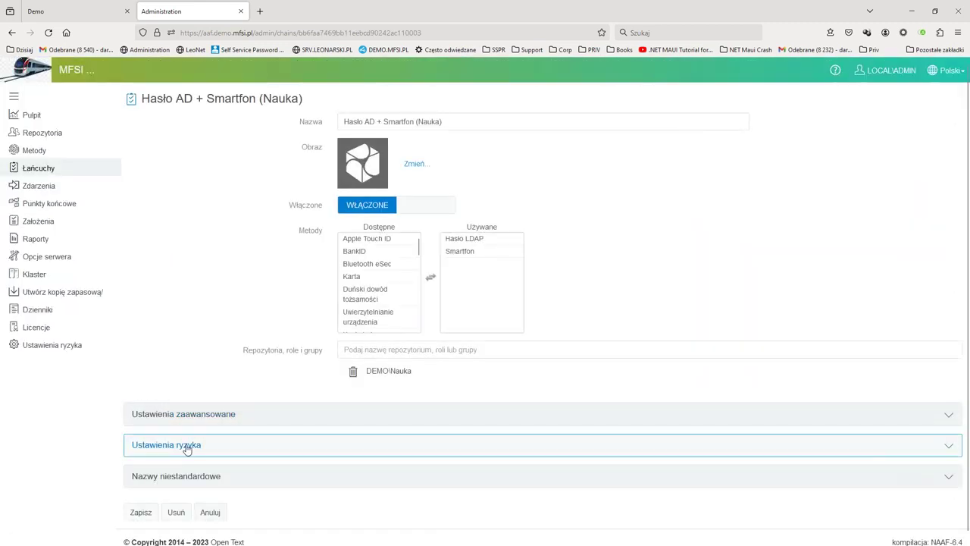
left_click(206, 445)
scroll(254, 444, "down", 1)
left_click(357, 428)
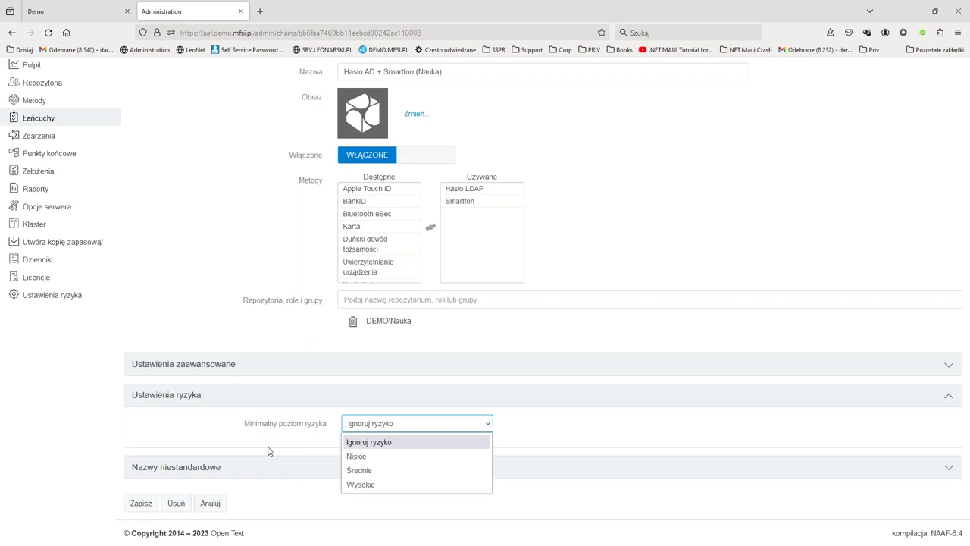
left_click(354, 485)
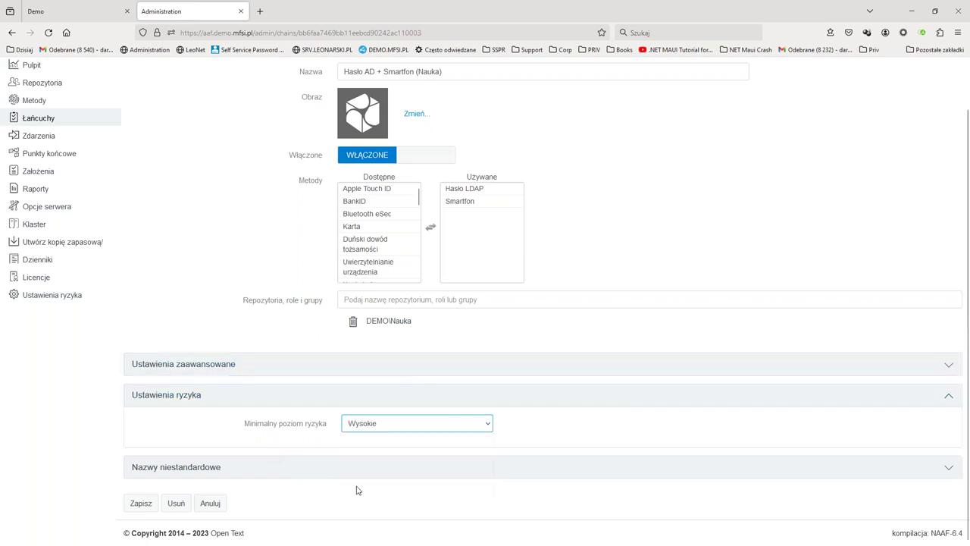
left_click(389, 429)
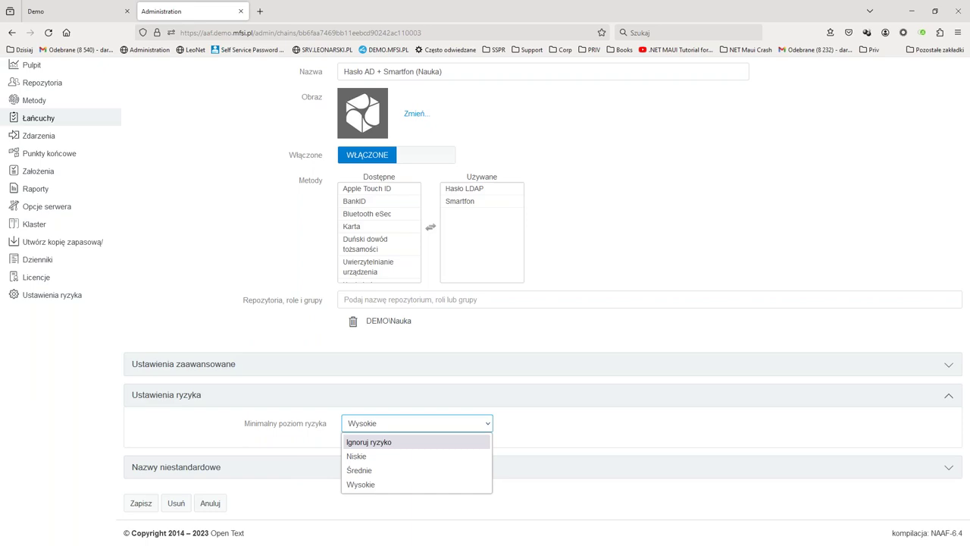
key("Escape")
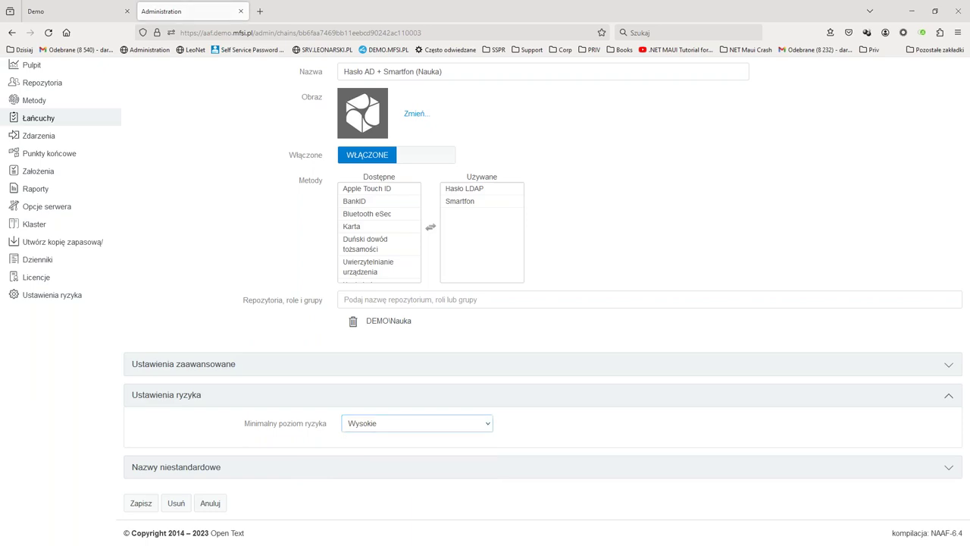